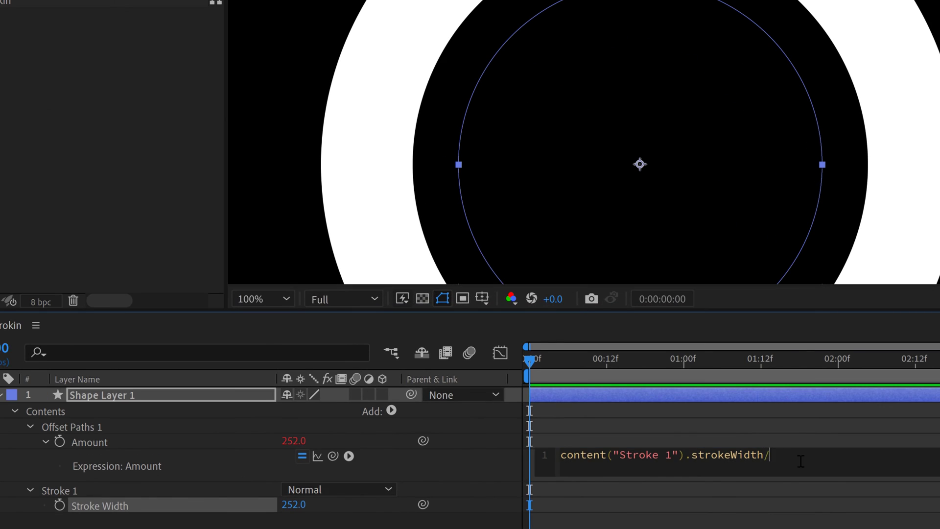
Change the Amount expression to strokeWidth/2, bringing the offset to 126
{"action": "type", "text": "2"}
{"action": "left_click", "coordinate": [97, 398]}
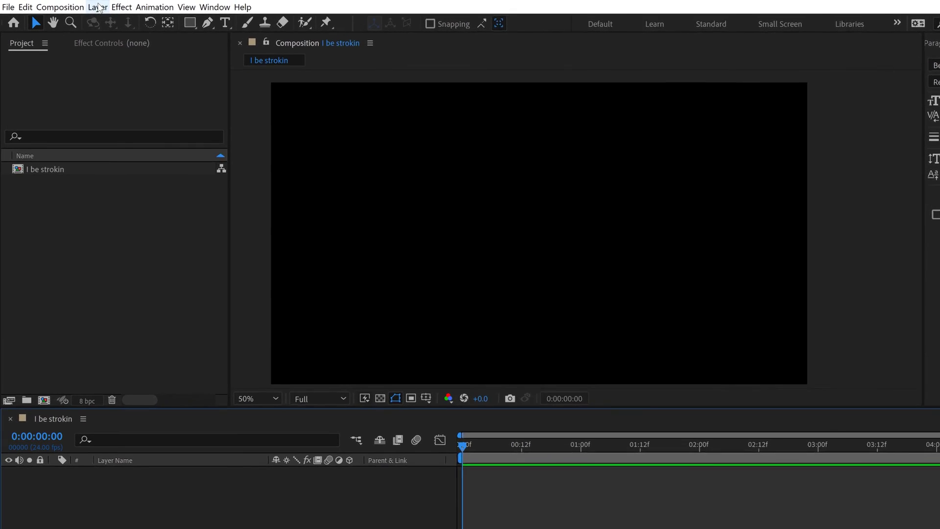
Create a new shape layer holding an enlarged ellipse path
{"action": "left_click", "coordinate": [98, 7]}
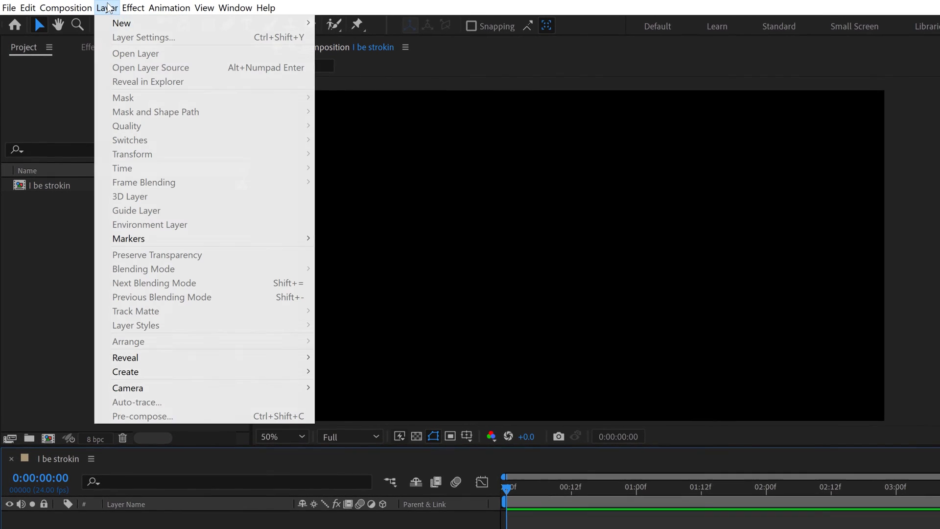
{"action": "mouse_move", "coordinate": [109, 23]}
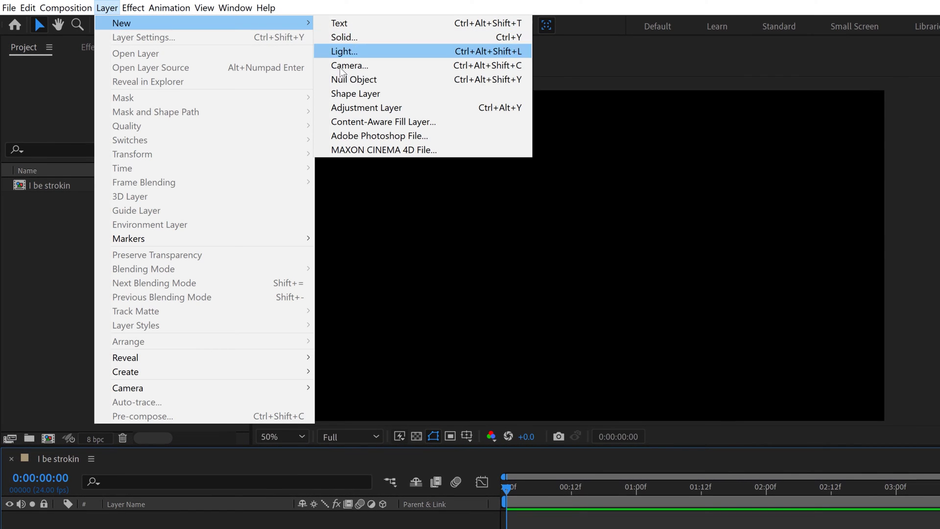
{"action": "left_click", "coordinate": [356, 93]}
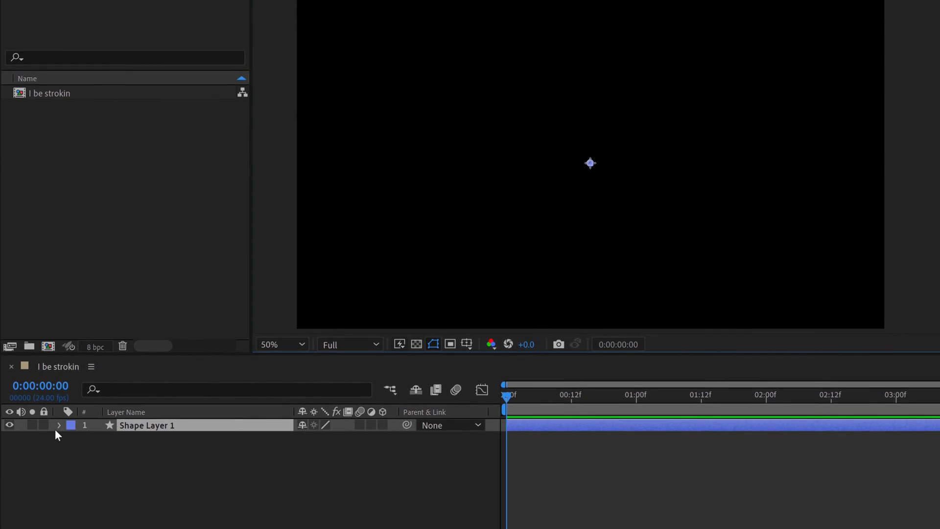
{"action": "left_click", "coordinate": [390, 438]}
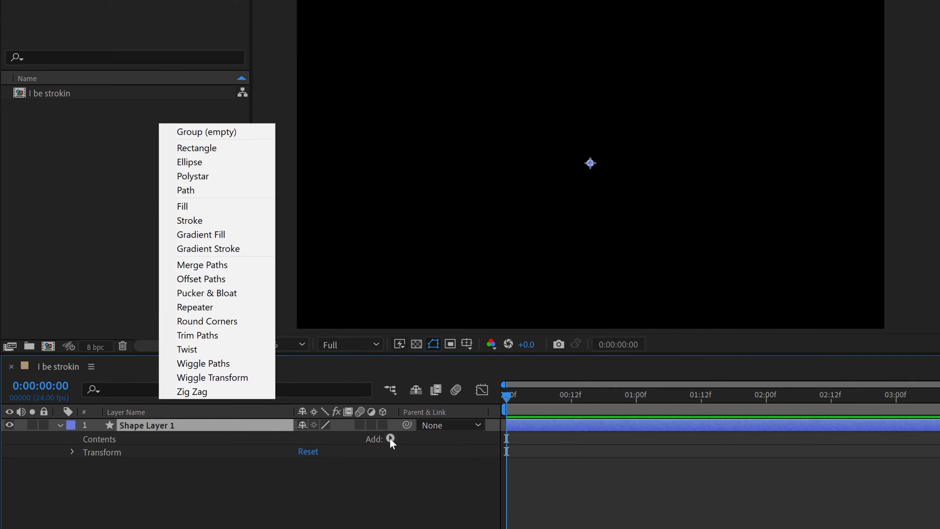
{"action": "left_click", "coordinate": [198, 163]}
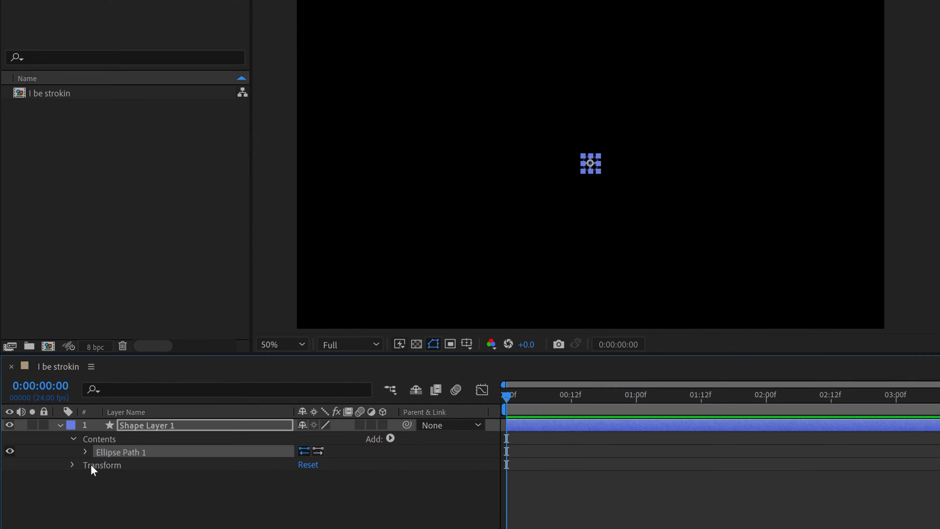
{"action": "left_click_drag", "start_coordinate": [320, 470], "coordinate": [332, 464]}
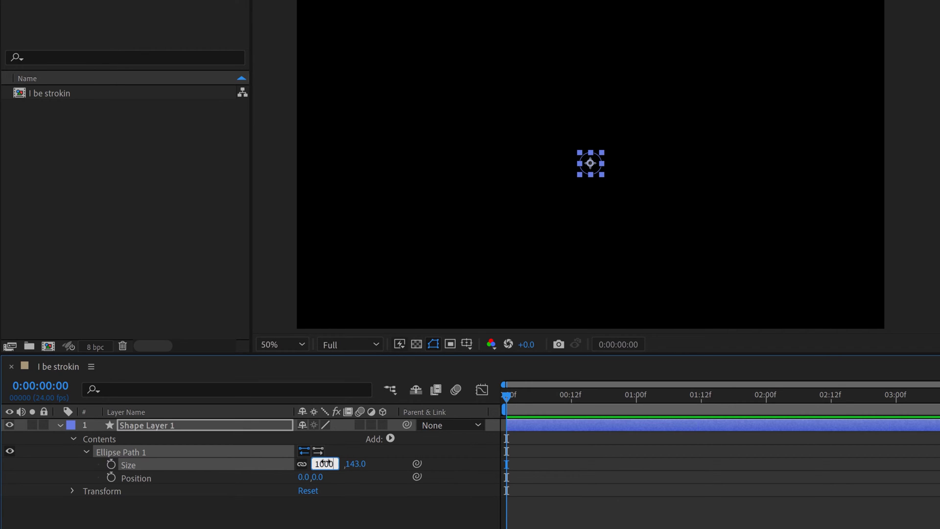
Add a white stroke to the ellipse and set its width to about 291
{"action": "left_click", "coordinate": [392, 437]}
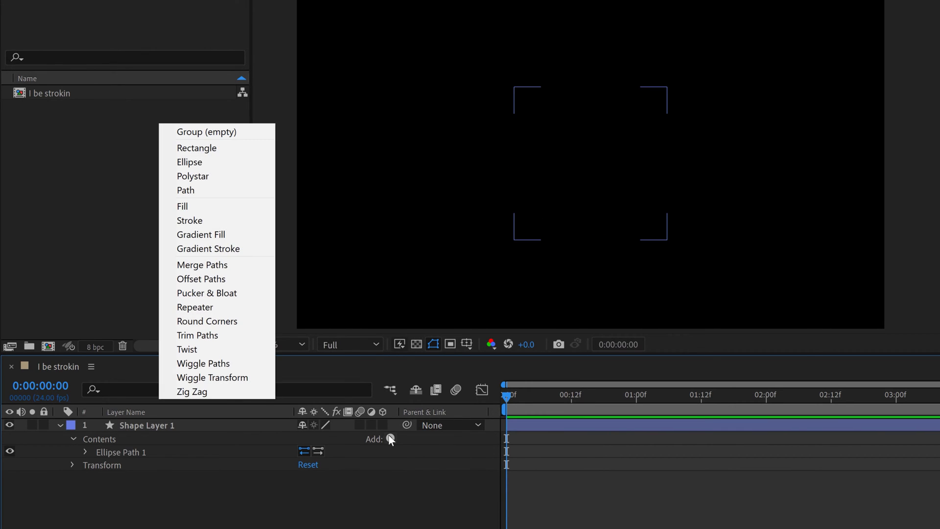
{"action": "left_click", "coordinate": [198, 220]}
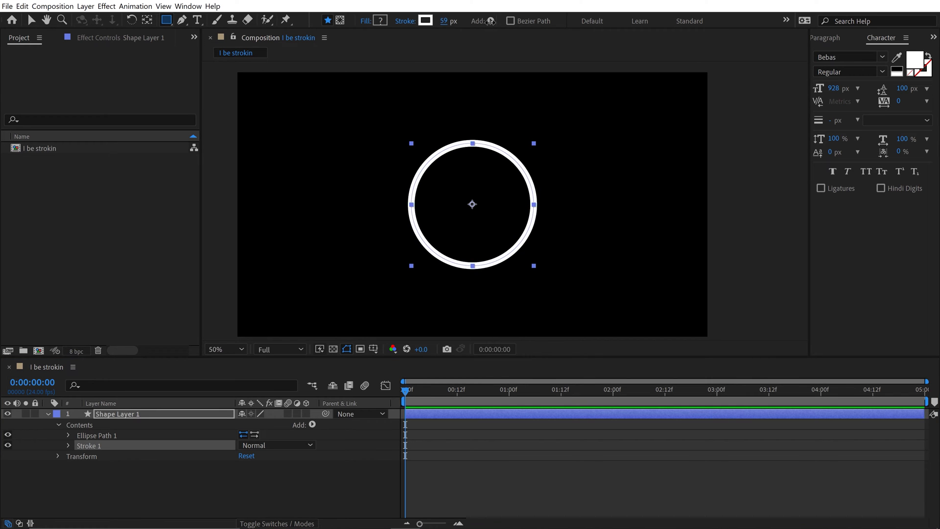
{"action": "left_click_drag", "start_coordinate": [491, 22], "coordinate": [583, 40]}
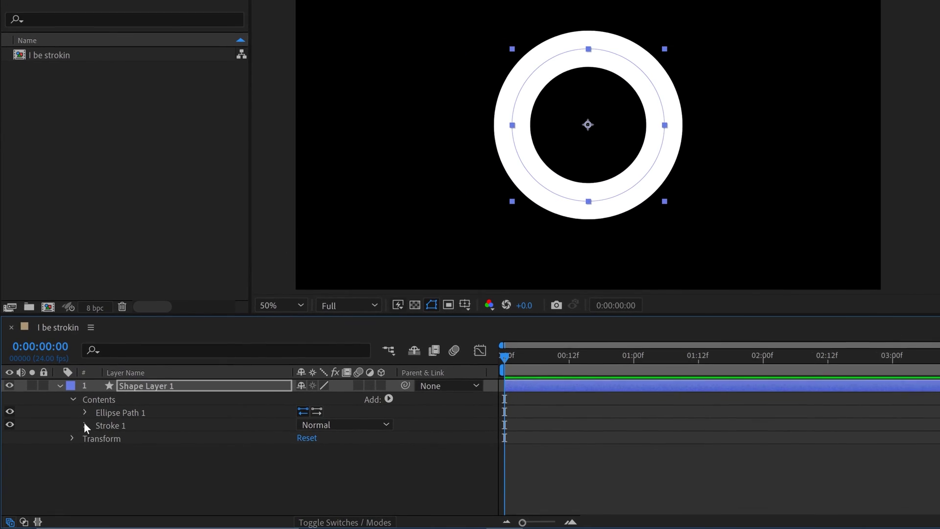
{"action": "left_click", "coordinate": [68, 445]}
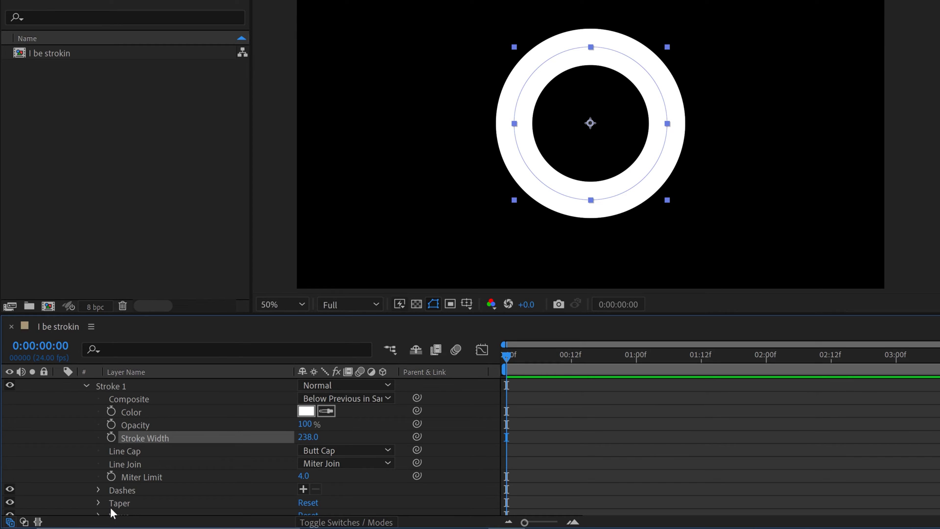
{"action": "scroll", "coordinate": [132, 434], "scroll_direction": "down", "scroll_amount": 1}
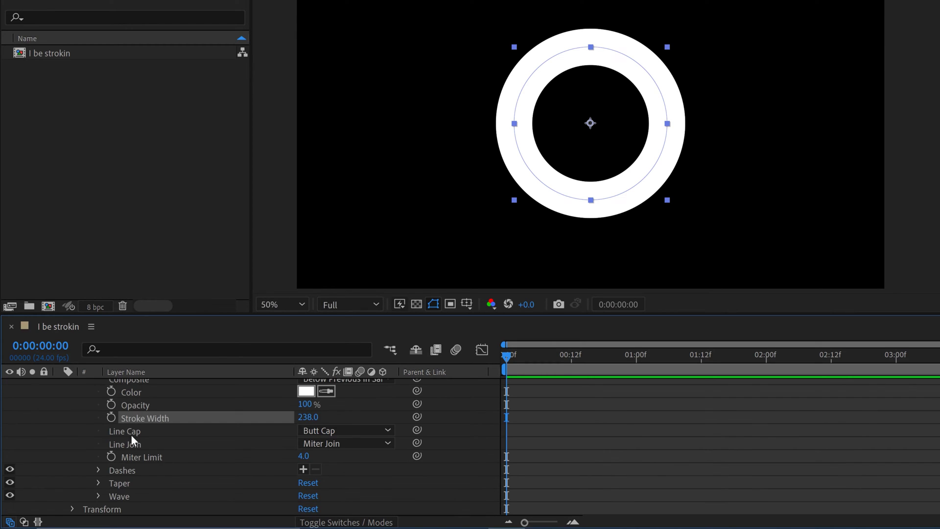
{"action": "mouse_move", "coordinate": [316, 418]}
{"action": "left_mouse_down"}
{"action": "mouse_move", "coordinate": [441, 417]}
{"action": "mouse_move", "coordinate": [368, 409]}
{"action": "left_mouse_up"}
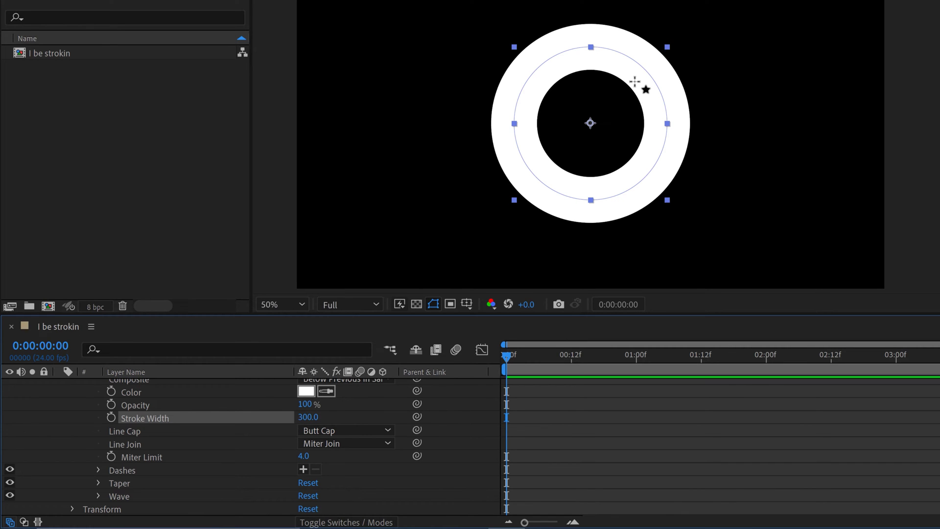
{"action": "scroll", "coordinate": [635, 82], "scroll_direction": "up", "scroll_amount": 3}
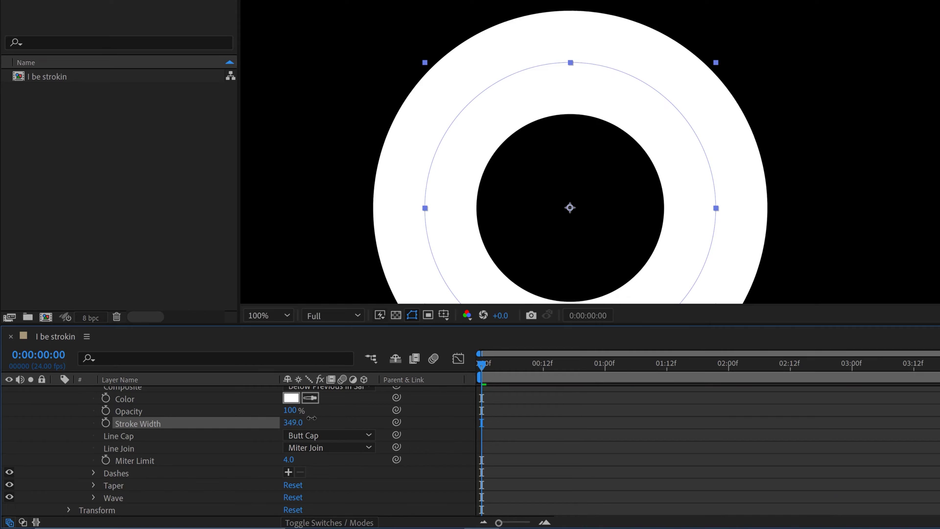
{"action": "left_click_drag", "start_coordinate": [290, 417], "coordinate": [283, 417]}
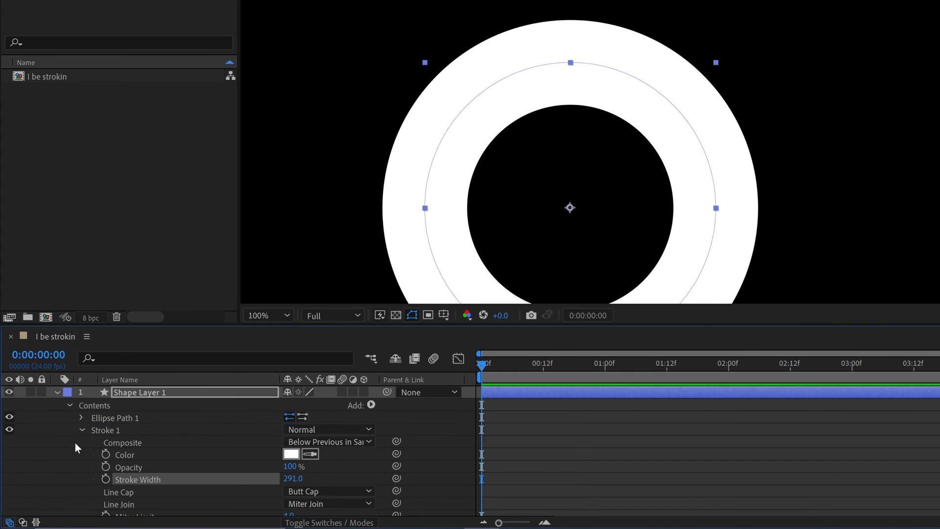
Add Offset Paths 1 to Shape Layer 1 and expand its Amount setting
{"action": "left_click", "coordinate": [372, 404]}
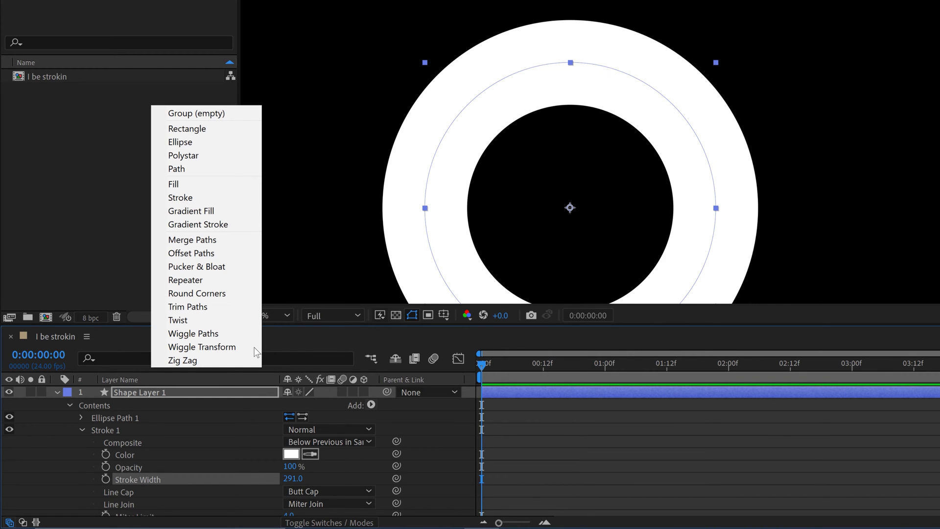
{"action": "left_click", "coordinate": [198, 253]}
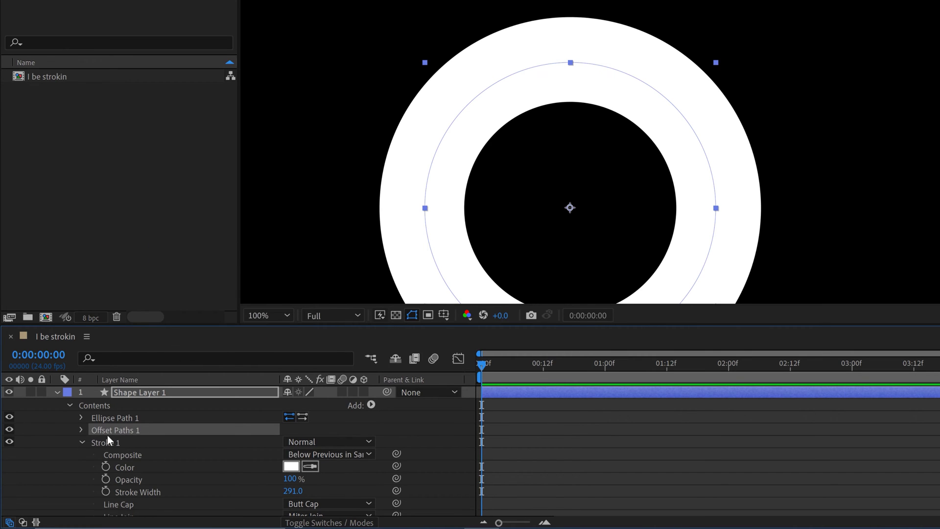
{"action": "left_click", "coordinate": [81, 429]}
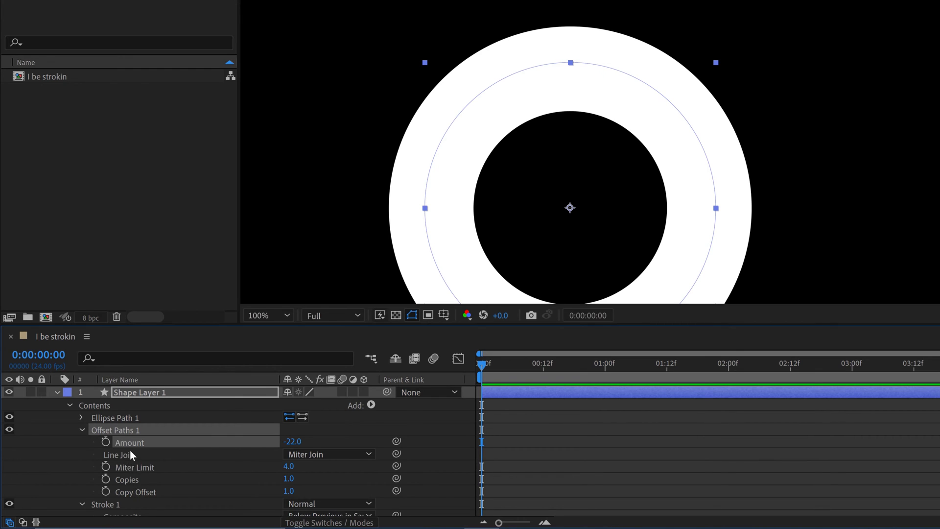
Expression-link the Offset Amount to Stroke Width, then scrub the width to 252
{"action": "scroll", "coordinate": [130, 451], "scroll_direction": "down", "scroll_amount": 4}
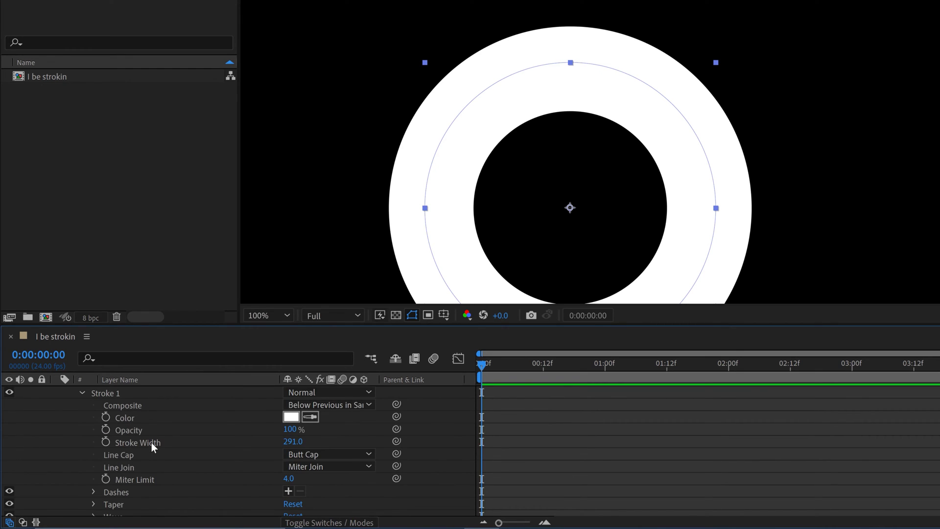
{"action": "left_click", "coordinate": [151, 443]}
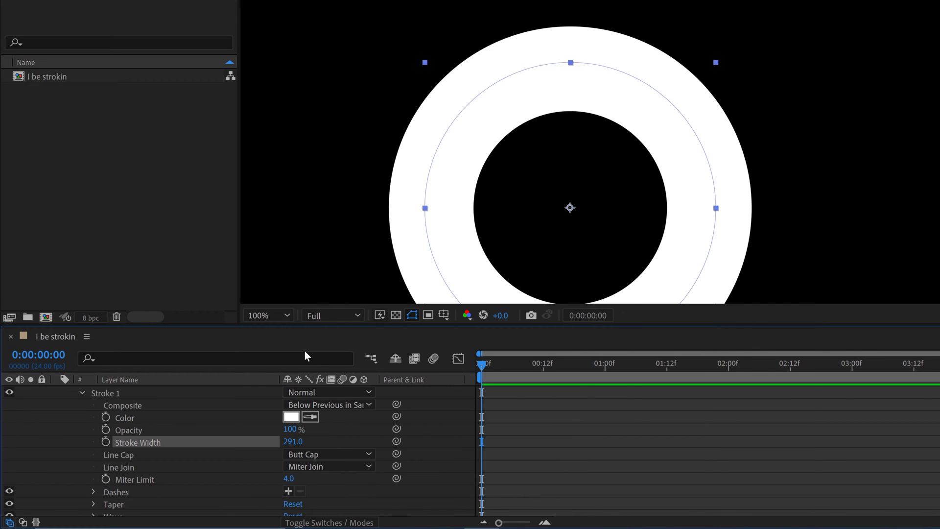
{"action": "key", "text": "s"}
{"action": "key", "text": "s"}
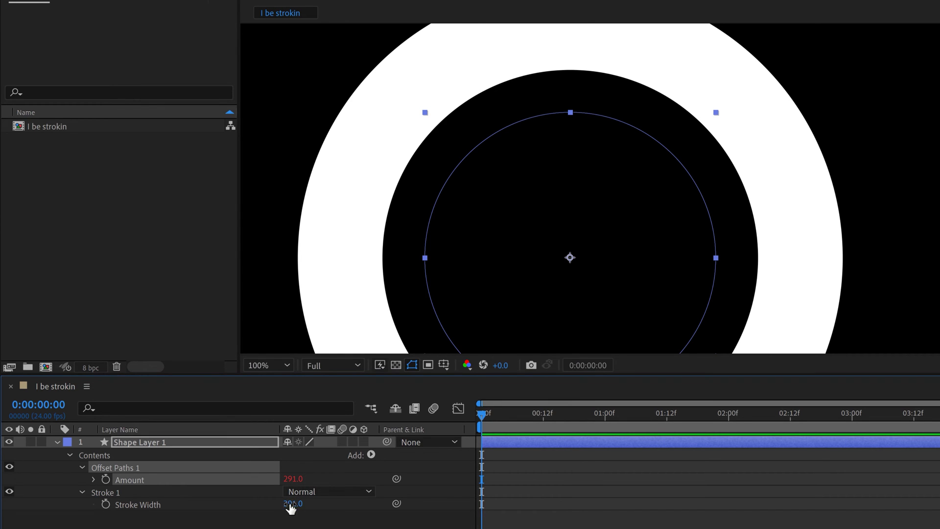
{"action": "mouse_move", "coordinate": [291, 508]}
{"action": "left_mouse_down"}
{"action": "mouse_move", "coordinate": [271, 505]}
{"action": "mouse_move", "coordinate": [304, 517]}
{"action": "mouse_move", "coordinate": [310, 502]}
{"action": "left_mouse_up"}
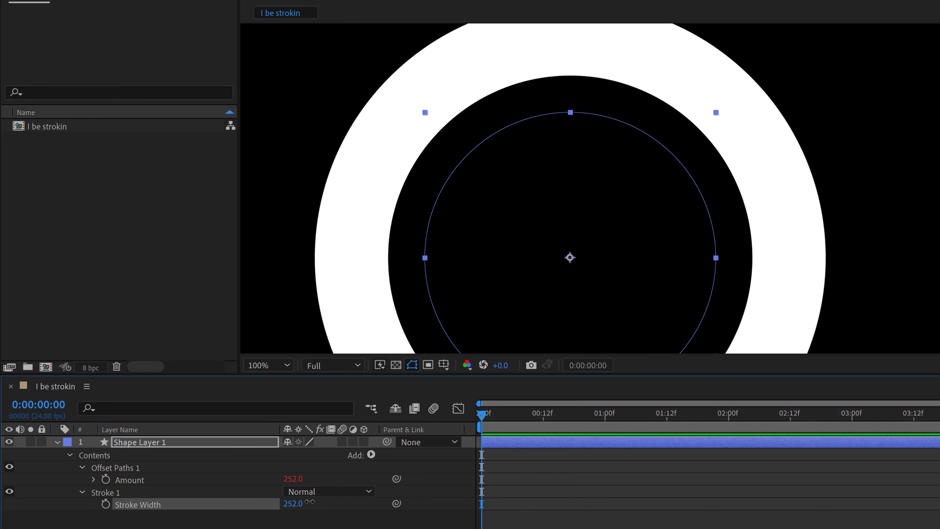
Set the Amount expression to content("Stroke 1").strokeWidth/2, reading 144.5 at width 289
{"action": "left_click", "coordinate": [93, 480]}
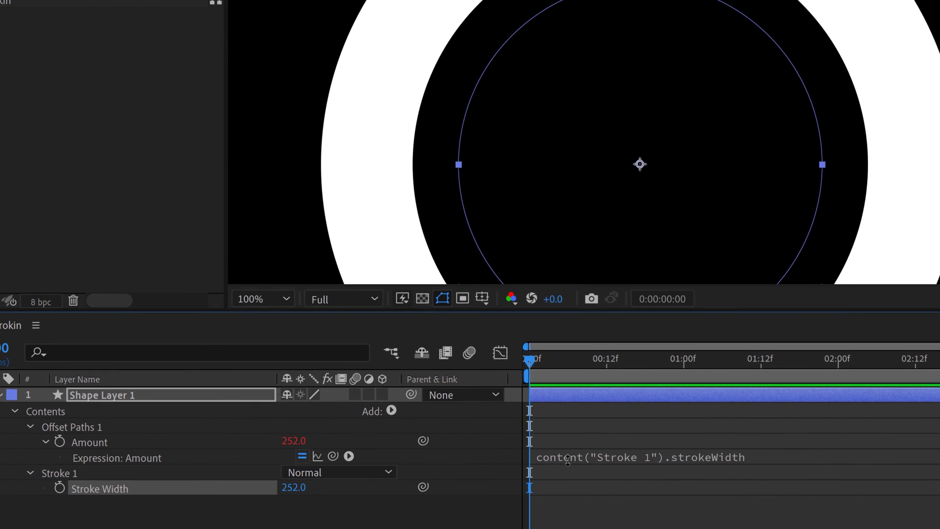
{"action": "left_click", "coordinate": [579, 455]}
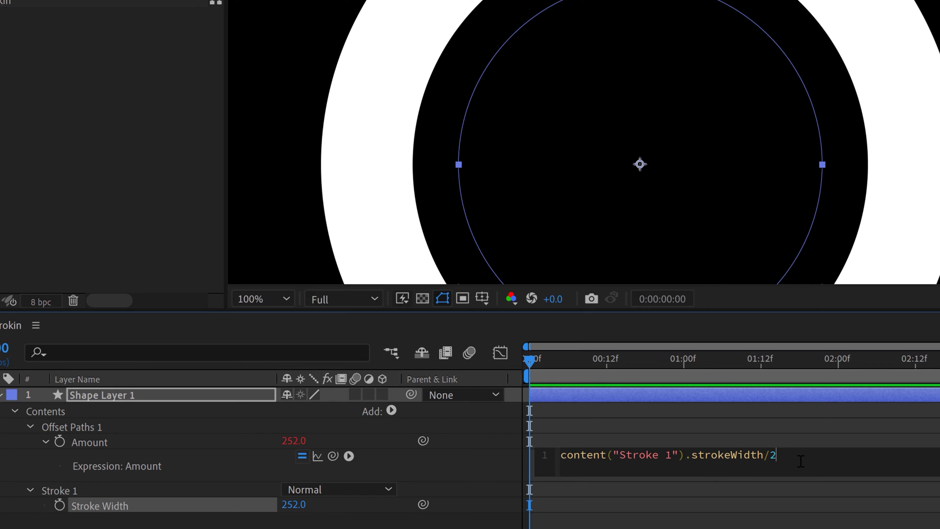
{"action": "left_click", "coordinate": [262, 525]}
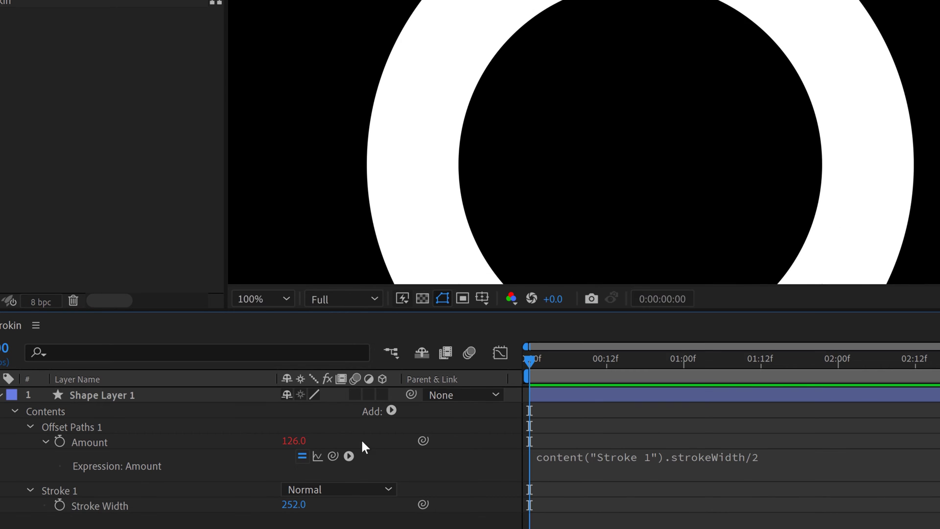
{"action": "left_click", "coordinate": [134, 424]}
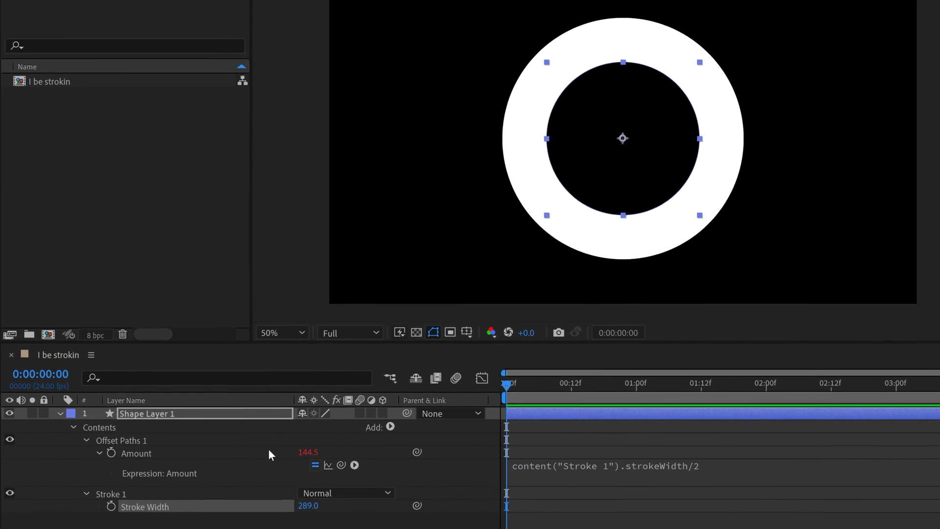
Change the Amount divisor to -2 and set Stroke Width to 97, giving -48.5
{"action": "left_click", "coordinate": [703, 471]}
{"action": "left_click", "coordinate": [706, 472]}
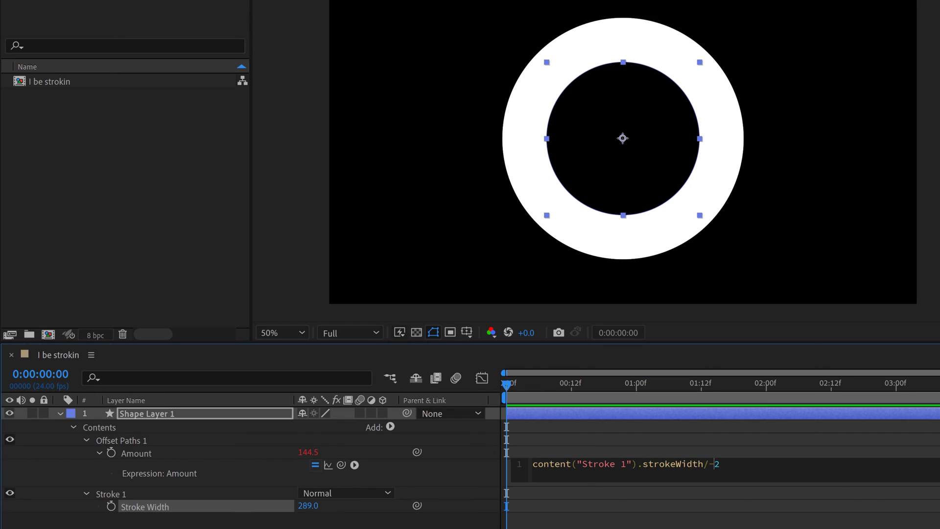
{"action": "left_click", "coordinate": [525, 344]}
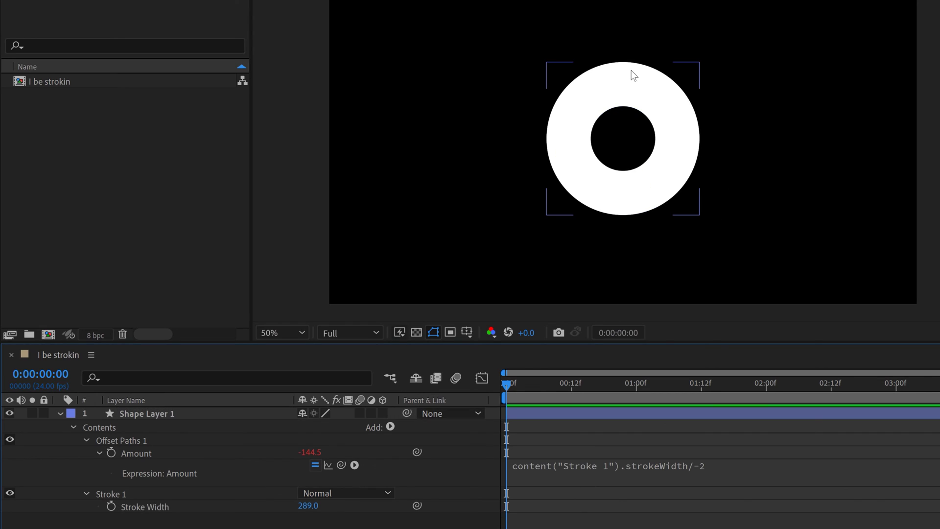
{"action": "left_click", "coordinate": [140, 415]}
{"action": "mouse_move", "coordinate": [308, 506]}
{"action": "left_mouse_down"}
{"action": "mouse_move", "coordinate": [343, 507]}
{"action": "mouse_move", "coordinate": [174, 502]}
{"action": "mouse_move", "coordinate": [151, 493]}
{"action": "left_mouse_up"}
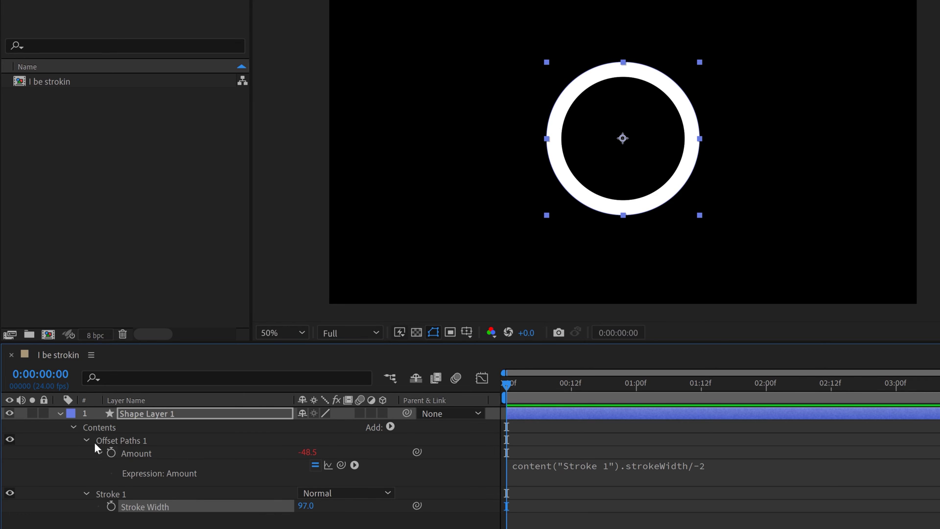
Rename Offset Paths 1 to 'Inner Stroke'
{"action": "left_click", "coordinate": [119, 441]}
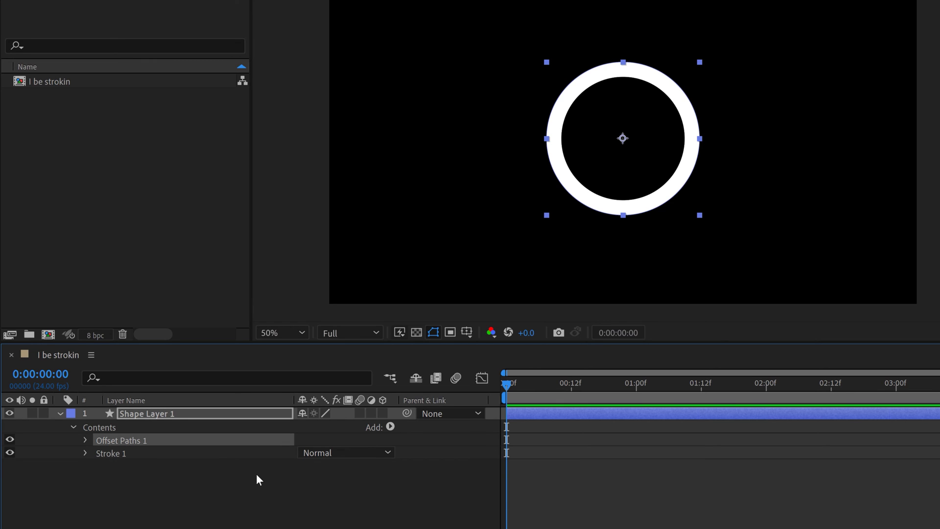
{"action": "key", "text": "Return"}
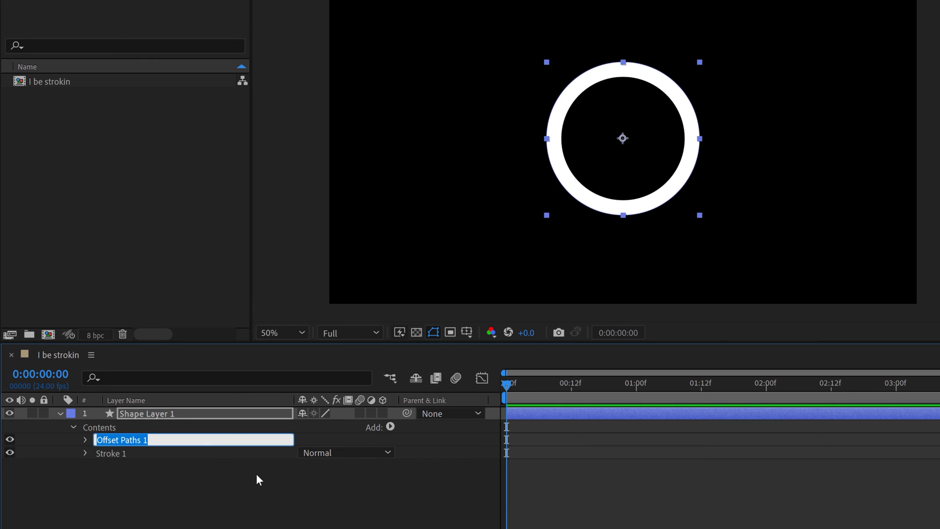
{"action": "type", "text": "Inner St"}
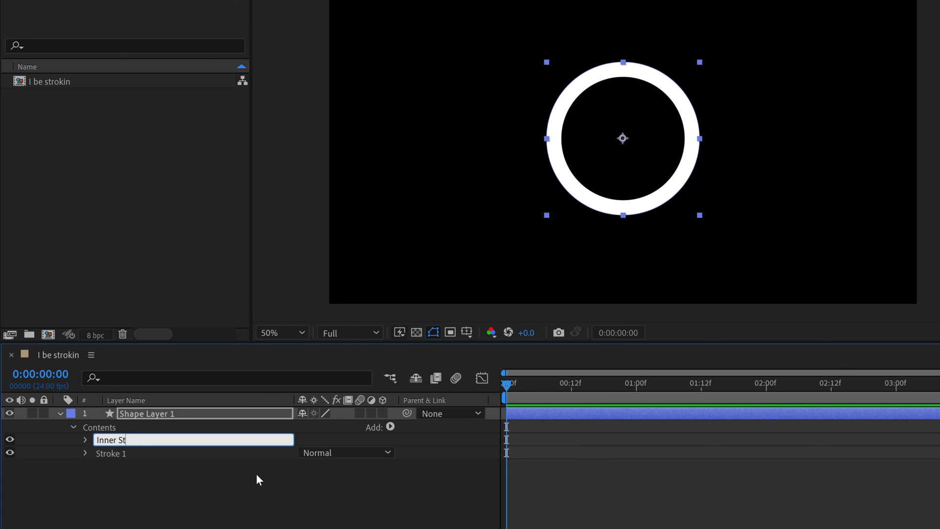
{"action": "type", "text": "roke"}
{"action": "key", "text": "Return"}
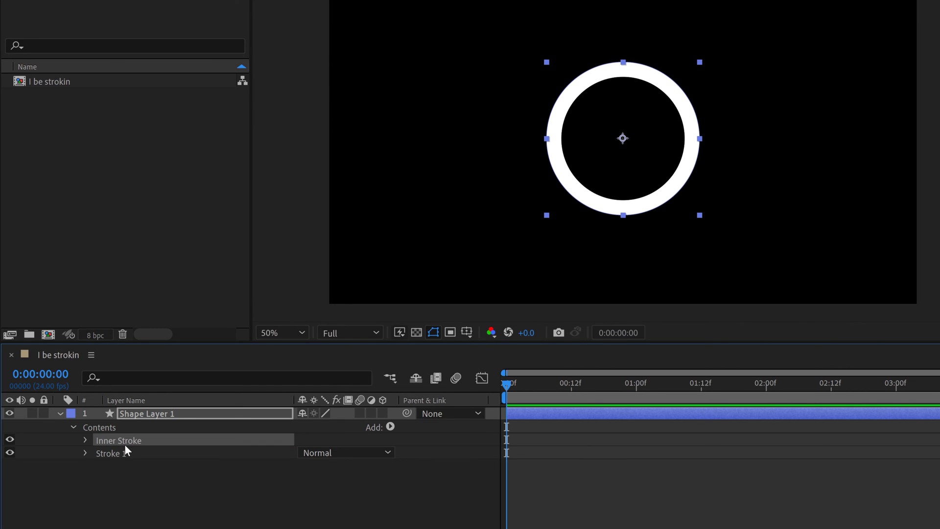
Duplicate Inner Stroke and name the copy 'Outer Stroke'
{"action": "key", "text": "ctrl+d"}
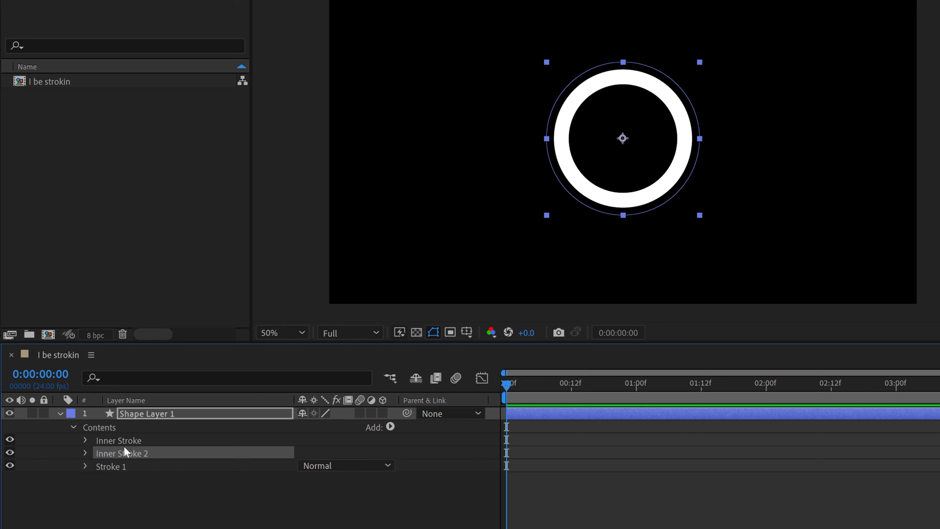
{"action": "key", "text": "Return"}
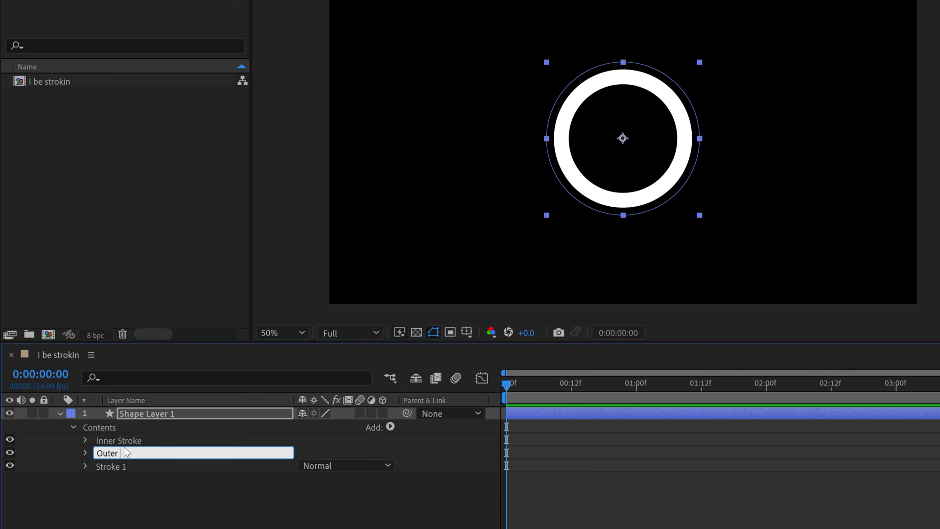
{"action": "type", "text": "Outer Stroke"}
{"action": "key", "text": "Return"}
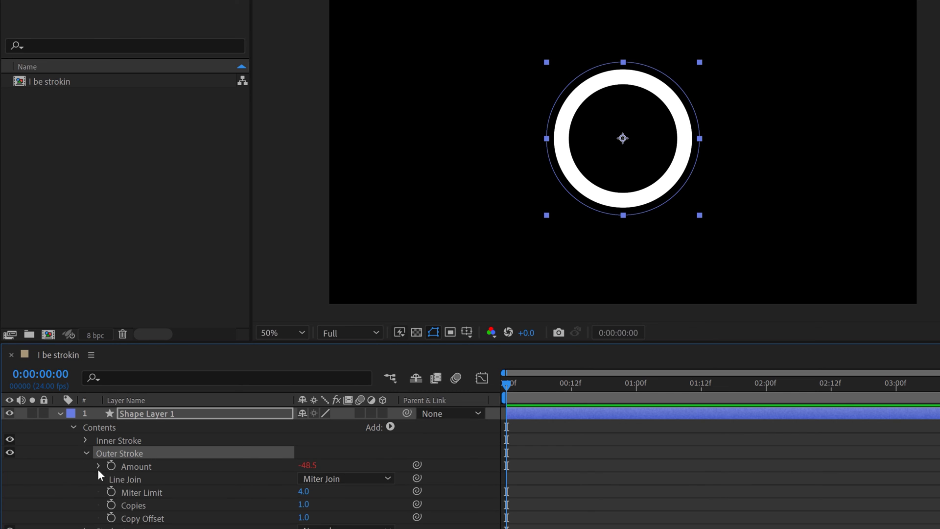
Remove the minus sign from Outer Stroke's expression to make it strokeWidth/2
{"action": "left_click", "coordinate": [96, 466]}
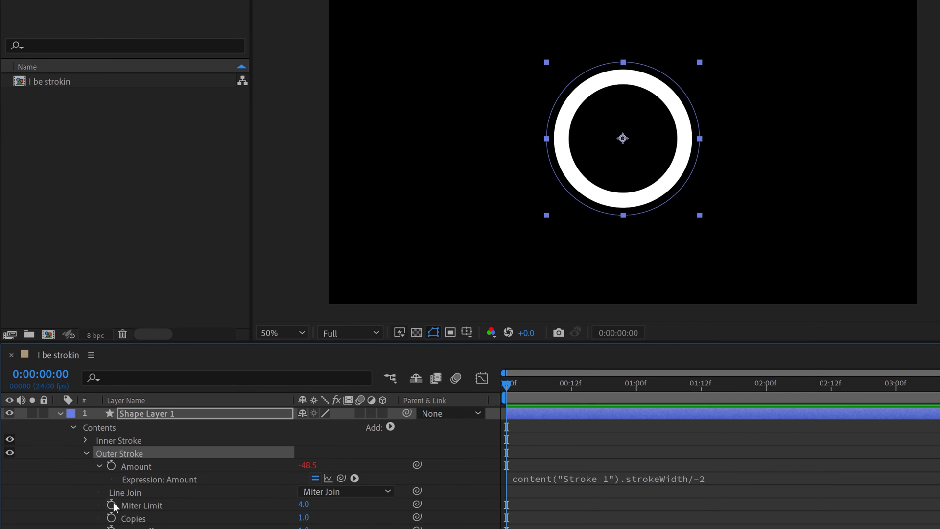
{"action": "left_click", "coordinate": [704, 479]}
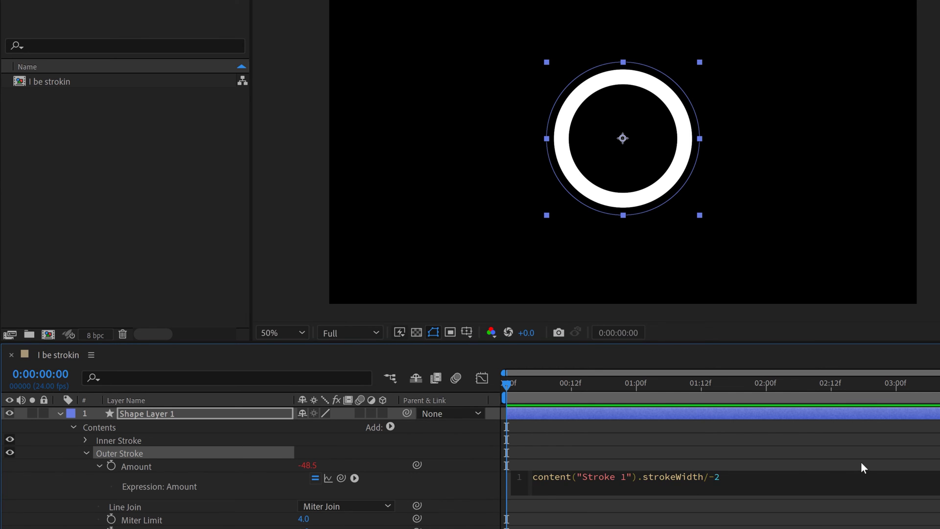
{"action": "key", "text": "Left"}
{"action": "key", "text": "BackSpace"}
Commit the positive half-width expression and hide both Inner and Outer Stroke groups
{"action": "left_click", "coordinate": [86, 451]}
{"action": "left_click", "coordinate": [85, 452]}
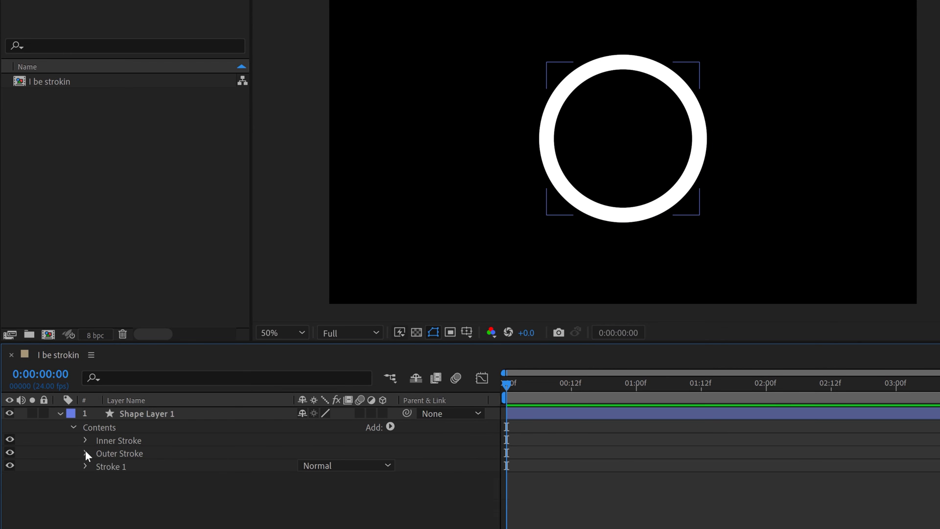
{"action": "left_click", "coordinate": [9, 452]}
{"action": "left_click", "coordinate": [9, 440]}
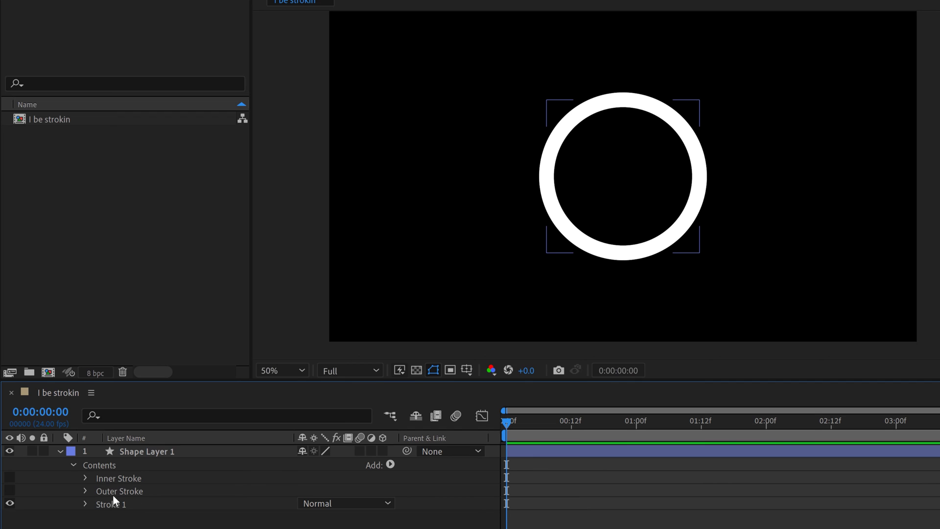
{"action": "left_click", "coordinate": [140, 452]}
{"action": "scroll", "coordinate": [640, 217], "scroll_direction": "up", "scroll_amount": 2}
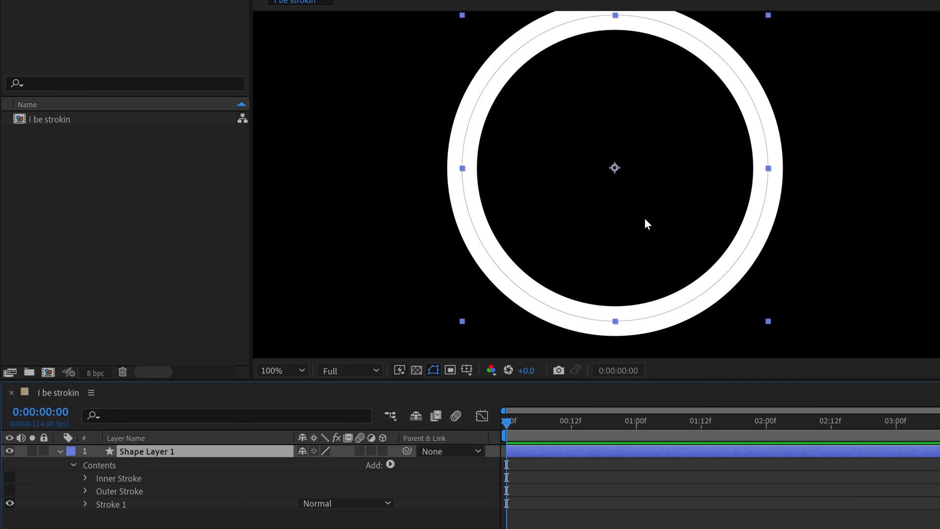
{"action": "left_click_drag", "start_coordinate": [617, 152], "coordinate": [633, 222]}
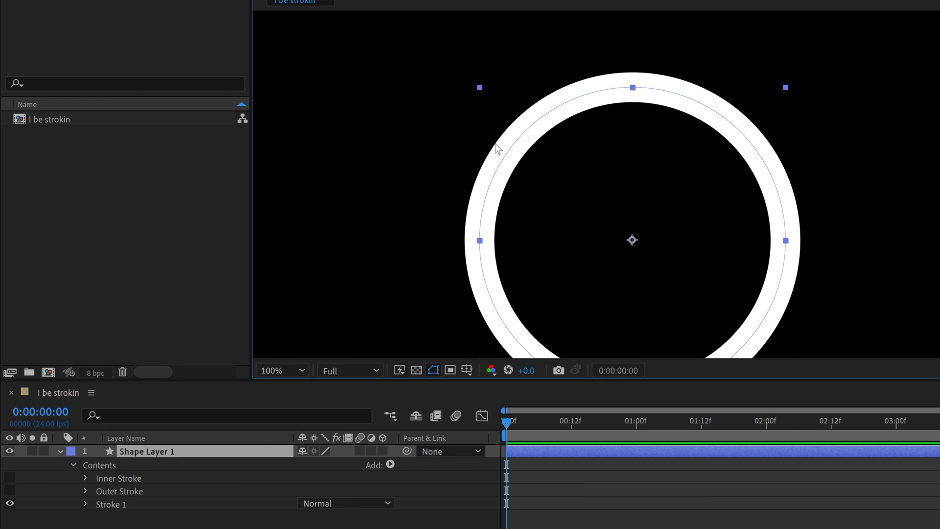
Test Inner Stroke at varied widths, then leave only Outer Stroke enabled at 153 px
{"action": "left_click", "coordinate": [10, 478]}
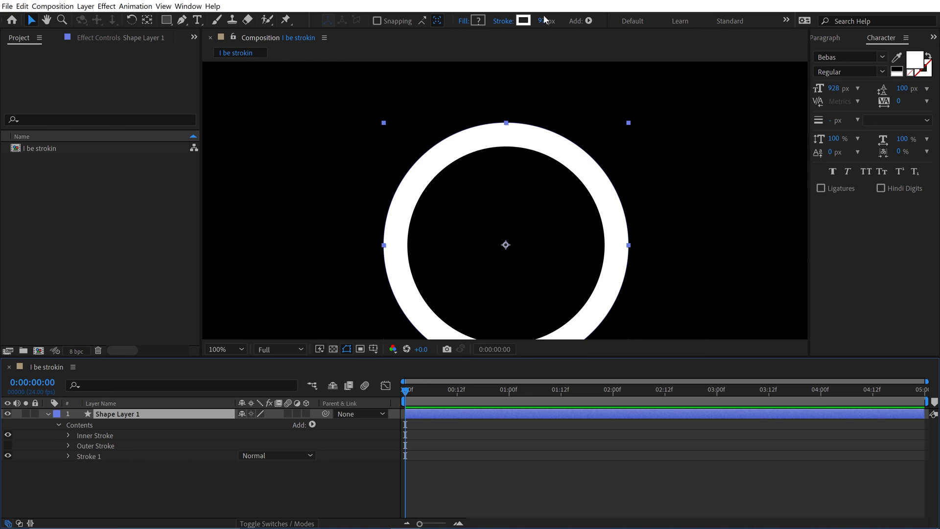
{"action": "mouse_move", "coordinate": [545, 20]}
{"action": "left_mouse_down"}
{"action": "mouse_move", "coordinate": [615, 32]}
{"action": "mouse_move", "coordinate": [519, 22]}
{"action": "mouse_move", "coordinate": [661, 28]}
{"action": "mouse_move", "coordinate": [603, 31]}
{"action": "left_mouse_up"}
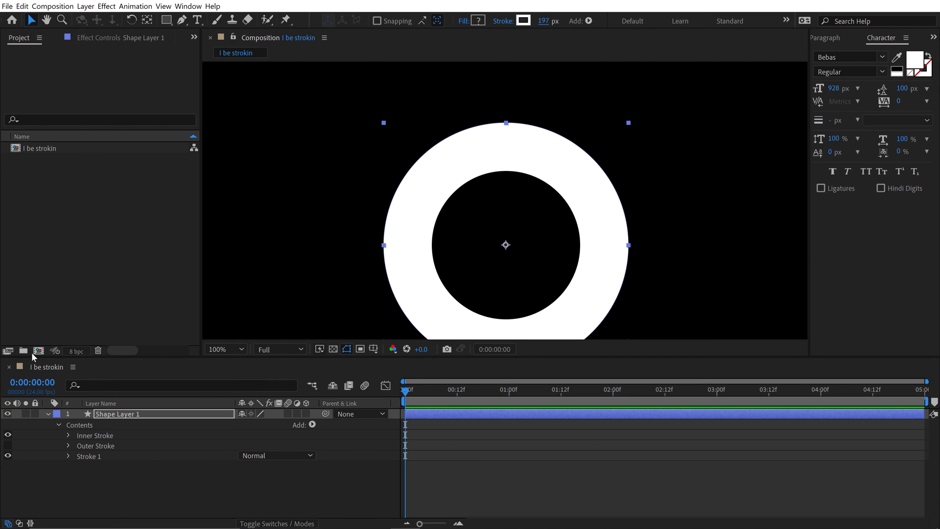
{"action": "left_click", "coordinate": [9, 435]}
{"action": "left_click", "coordinate": [10, 445]}
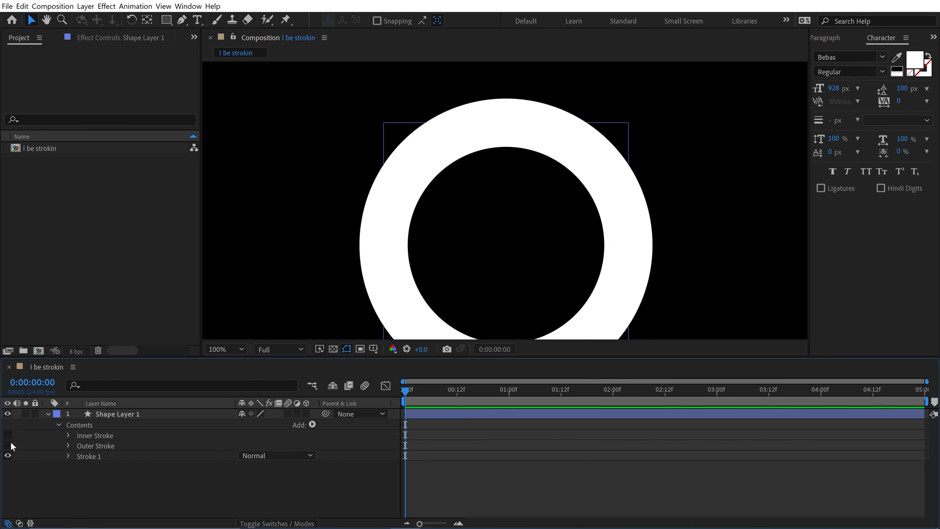
{"action": "left_click", "coordinate": [105, 414]}
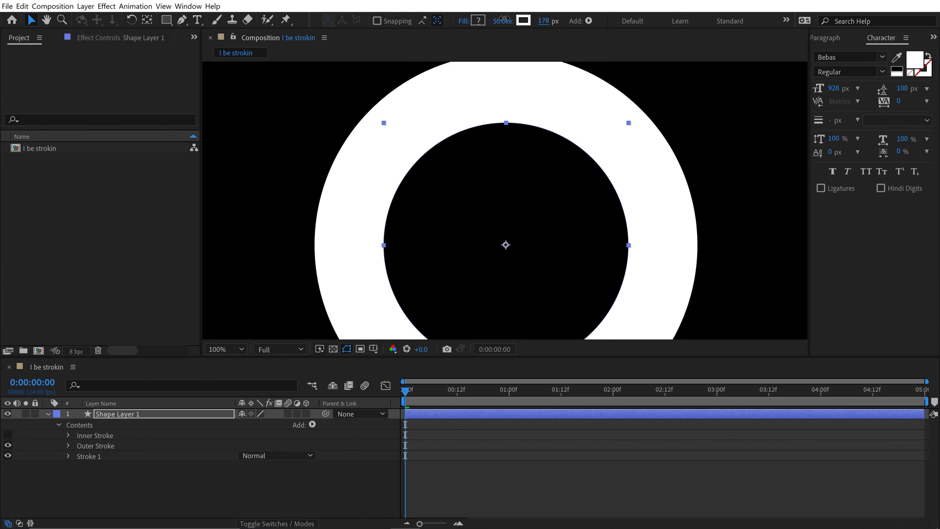